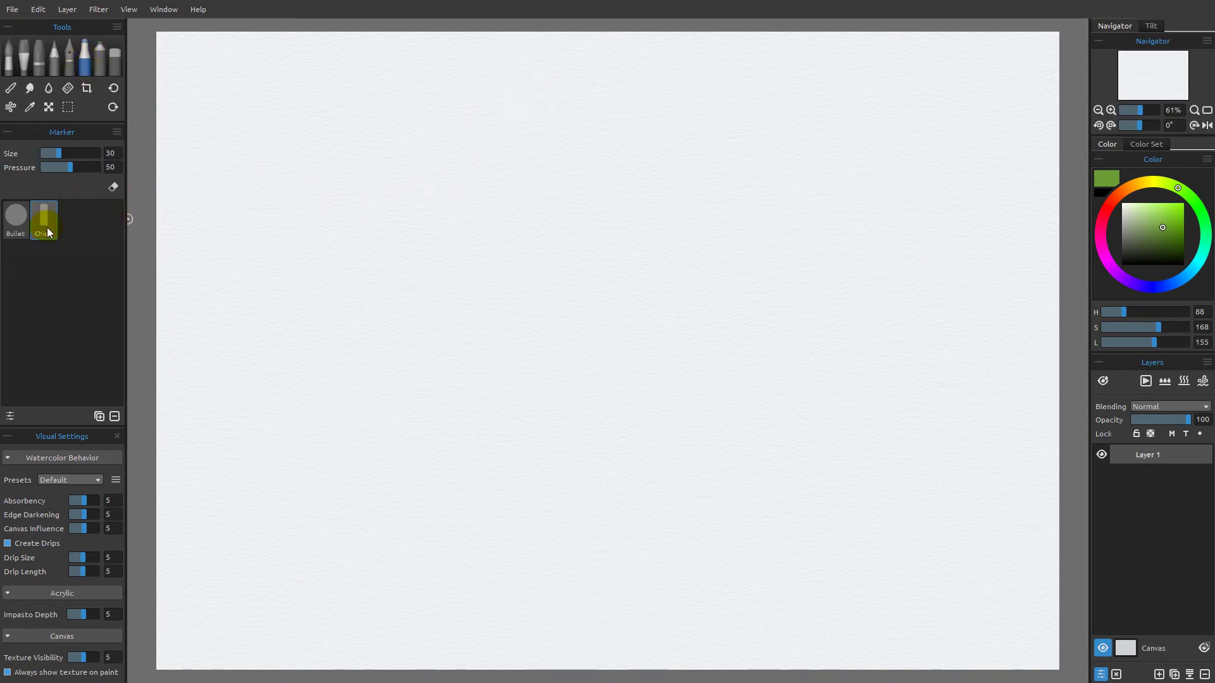
Drag the Chisel marker's size slider up to 88.
mouse_move(61, 153)
mouse_down()
mouse_move(112, 141)
mouse_move(92, 149)
mouse_up()
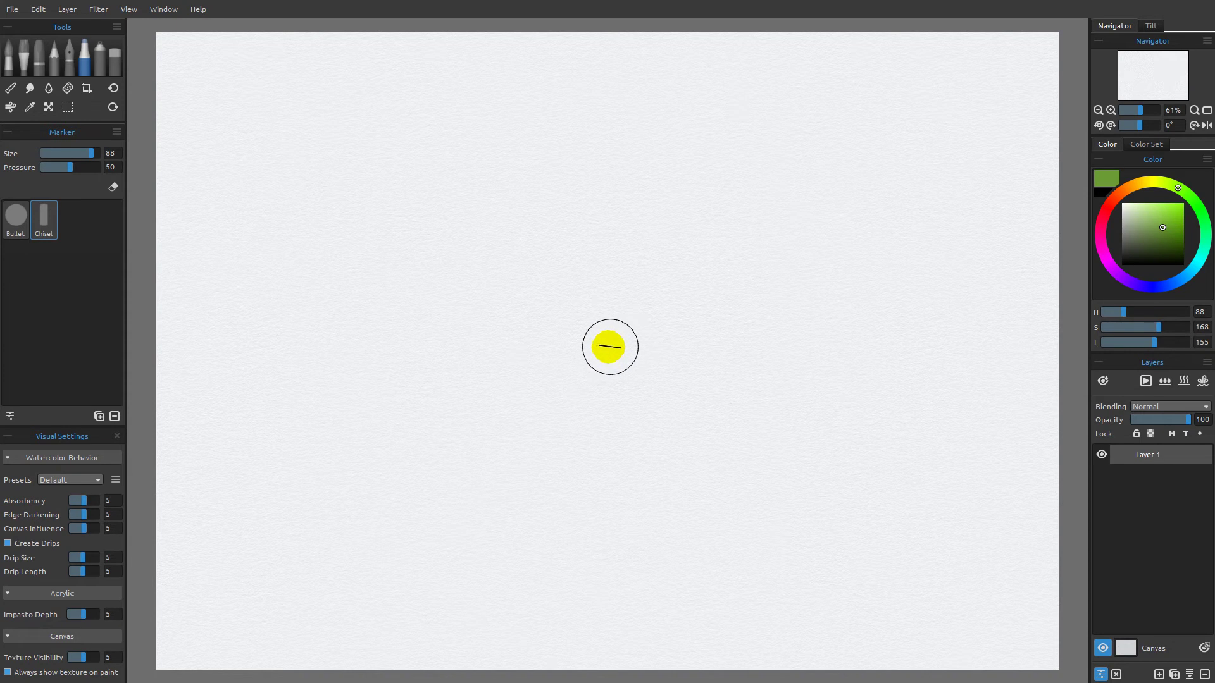
In Brush Creator, change the Chisel brush Rotation from Pen Rotation to None.
click(10, 417)
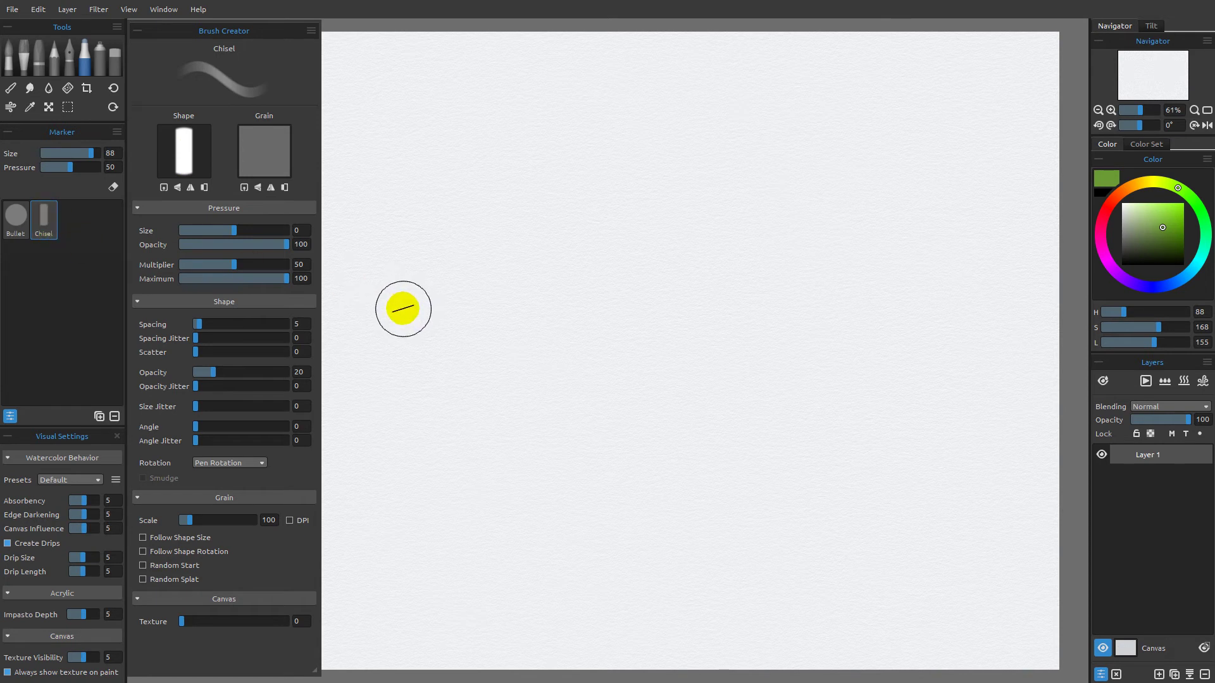
click(249, 461)
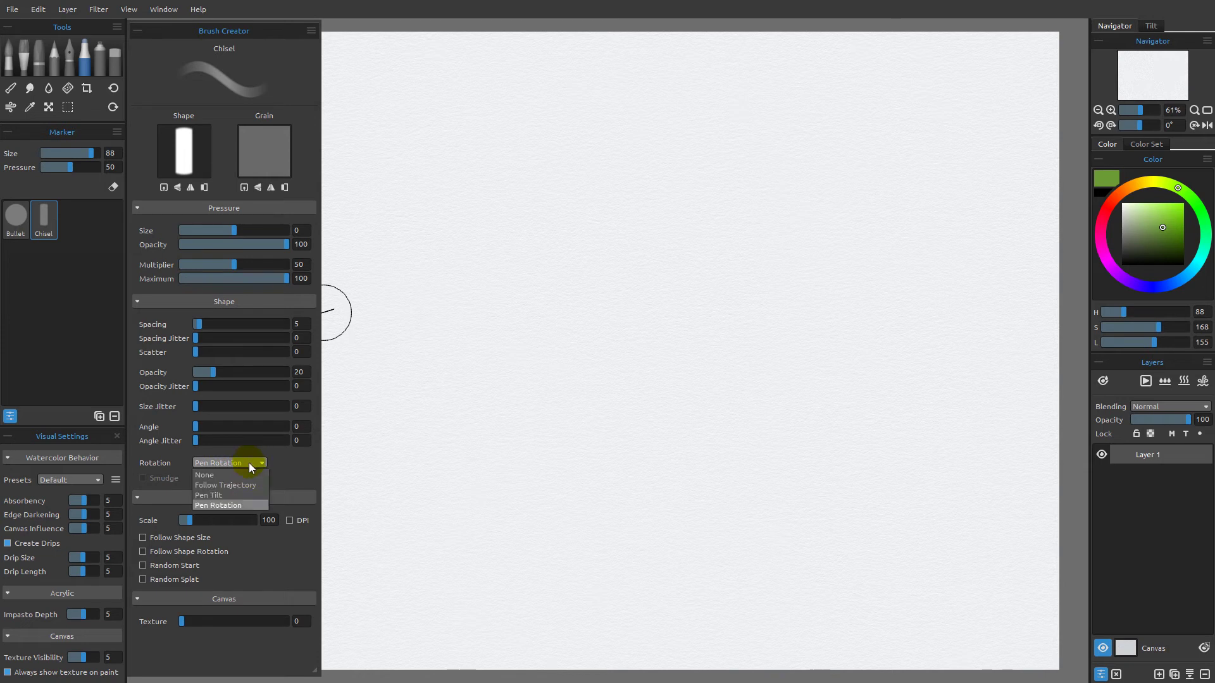
click(223, 472)
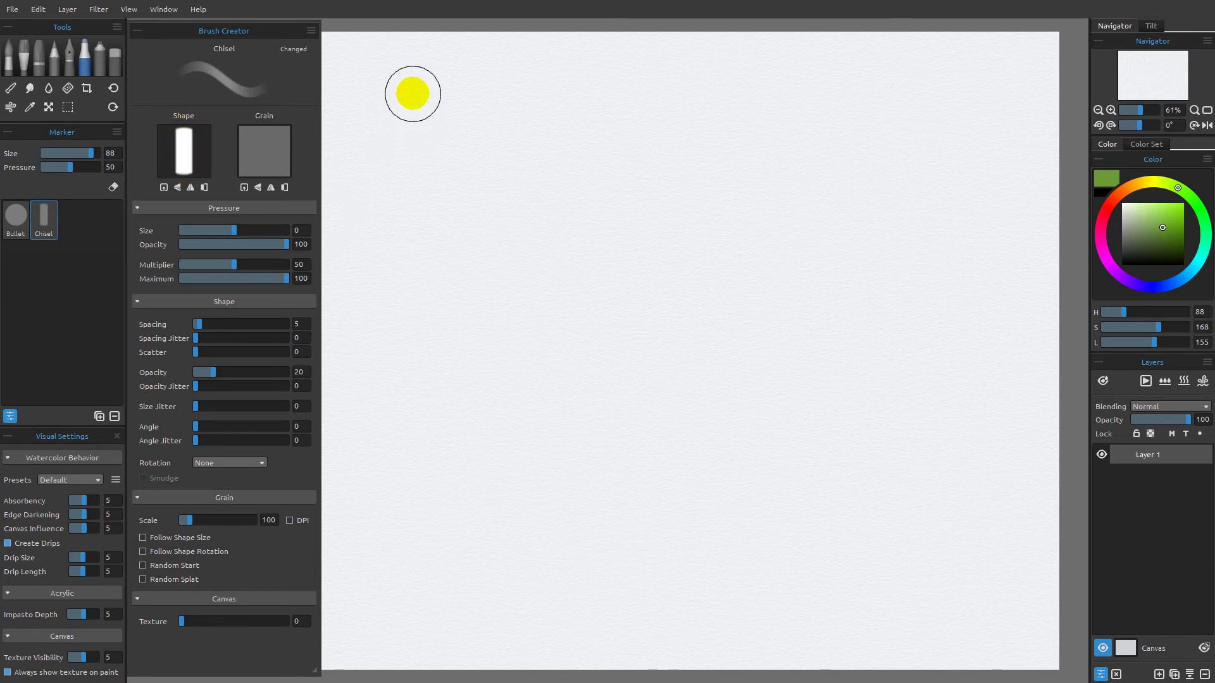
Paint six non-rotating green strokes: two vertical, two horizontal and two crossing diagonals forming an X.
drag(414, 80, 416, 443)
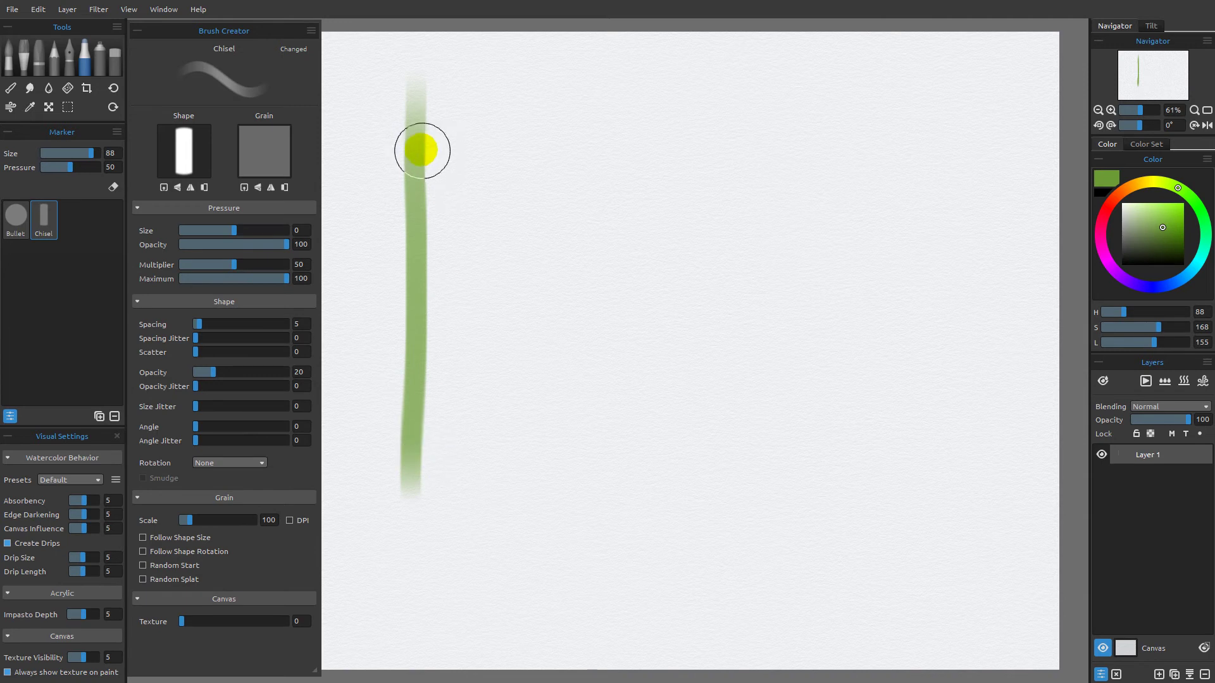
drag(425, 155, 807, 152)
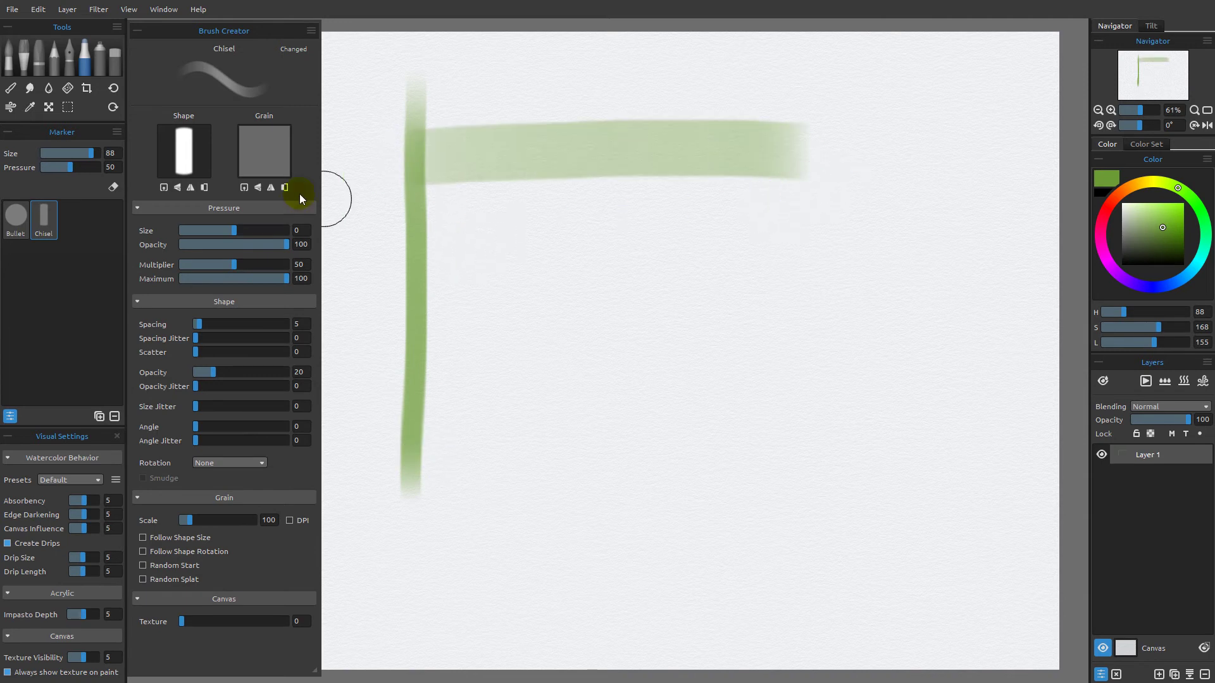
drag(434, 114, 661, 446)
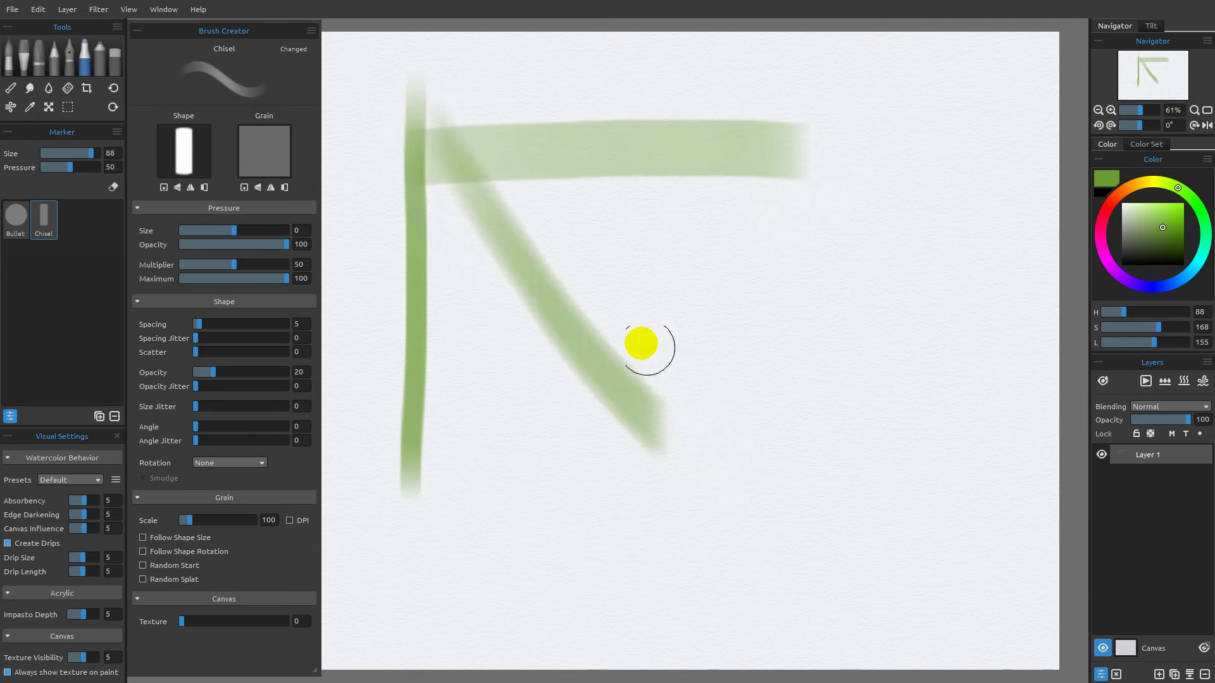
drag(704, 100, 446, 434)
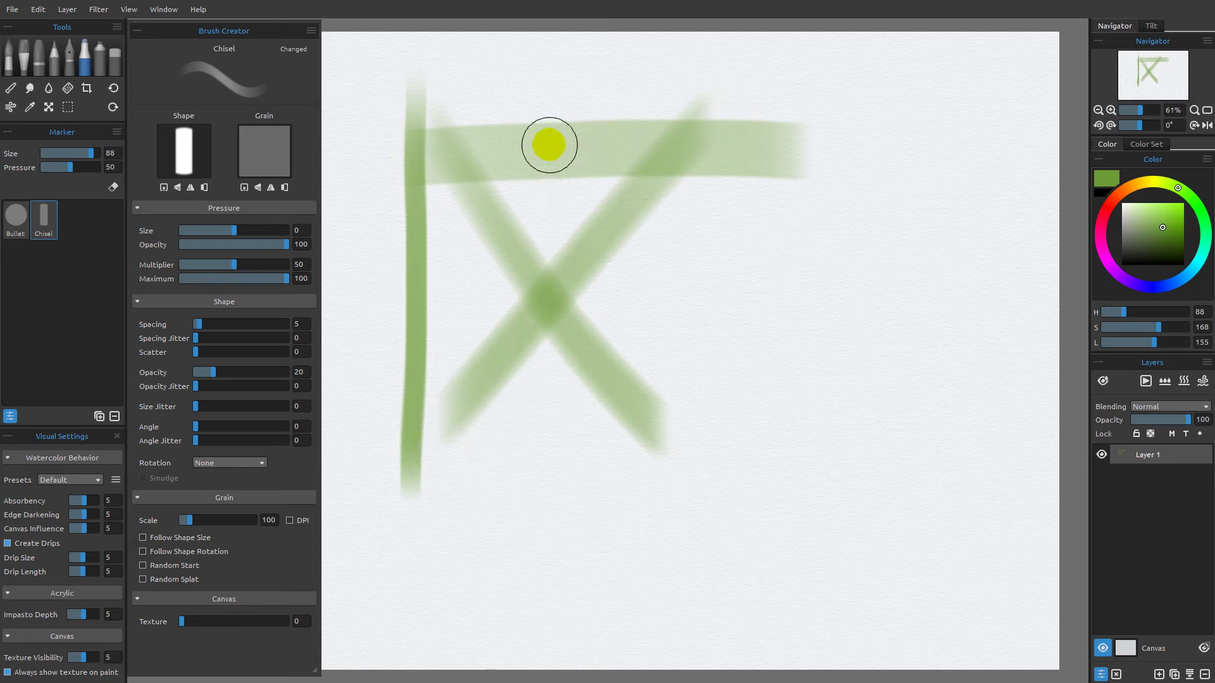
drag(437, 273, 767, 271)
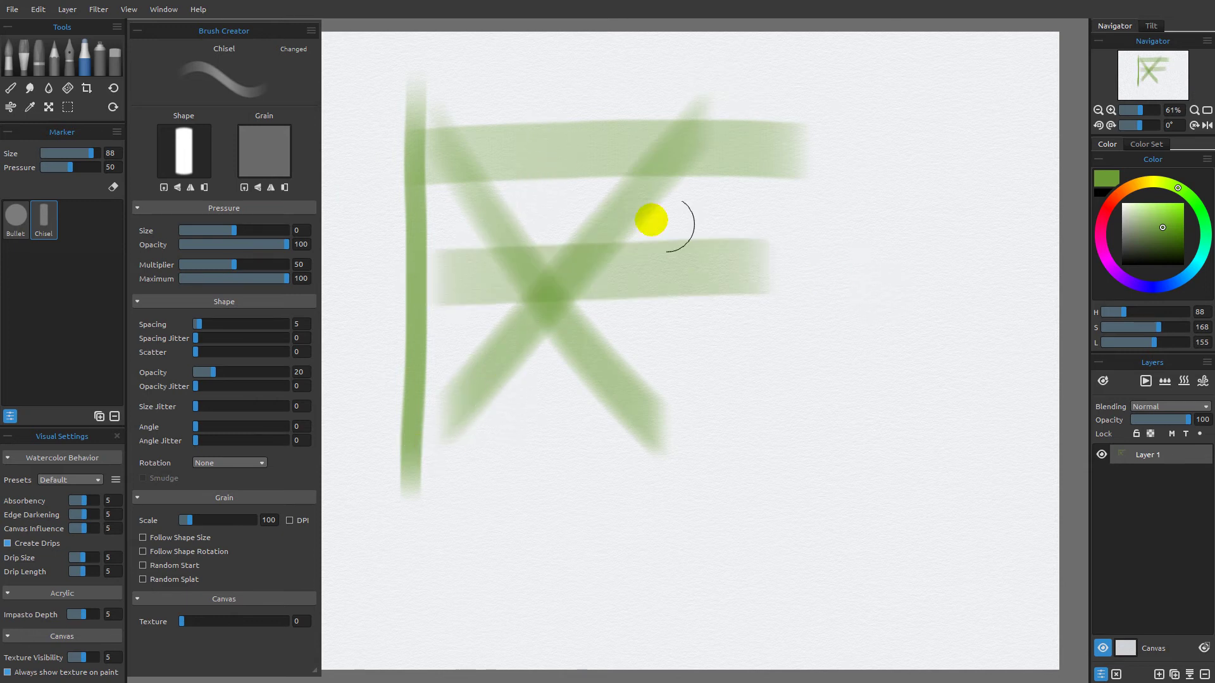
drag(551, 120, 557, 474)
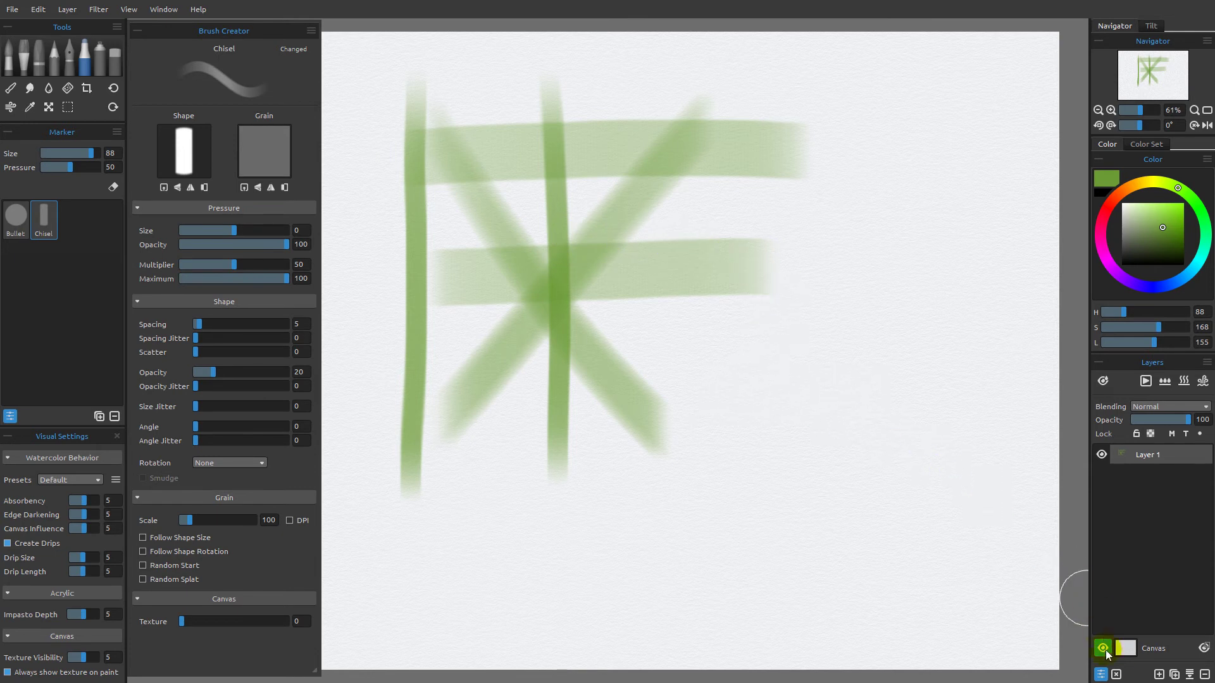
Clear the layer, set Chisel Rotation to Follow Trajectory, and paint one long winding S-shaped stroke.
click(1116, 674)
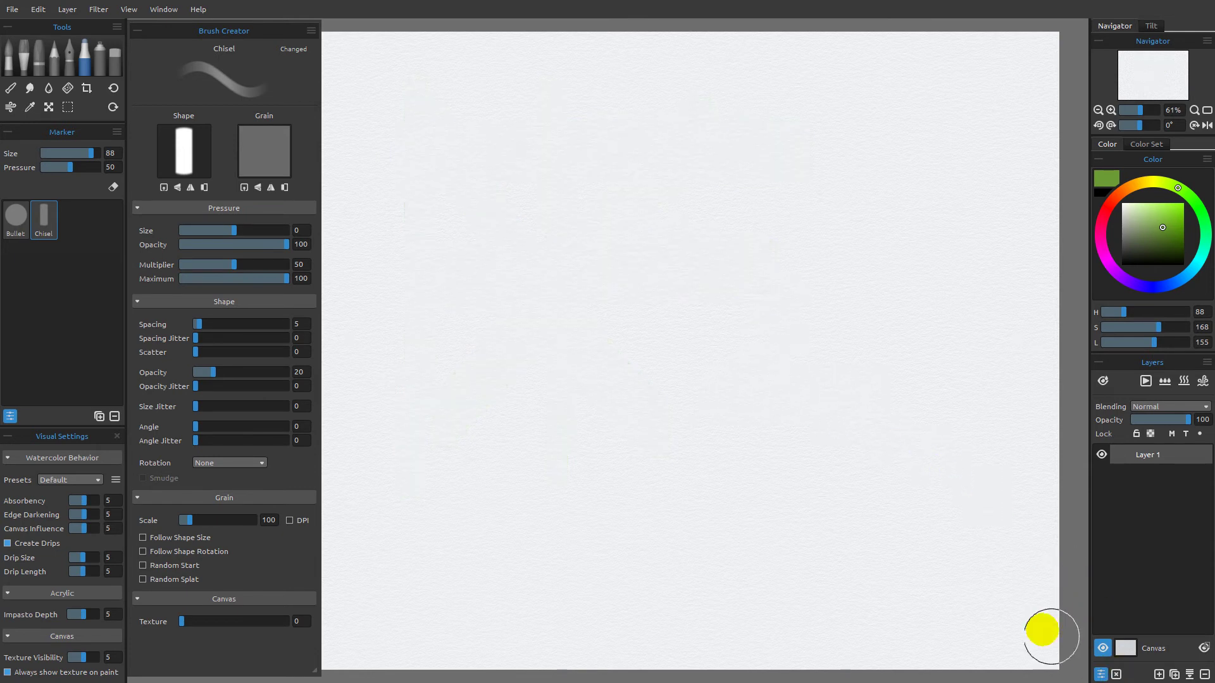
click(260, 463)
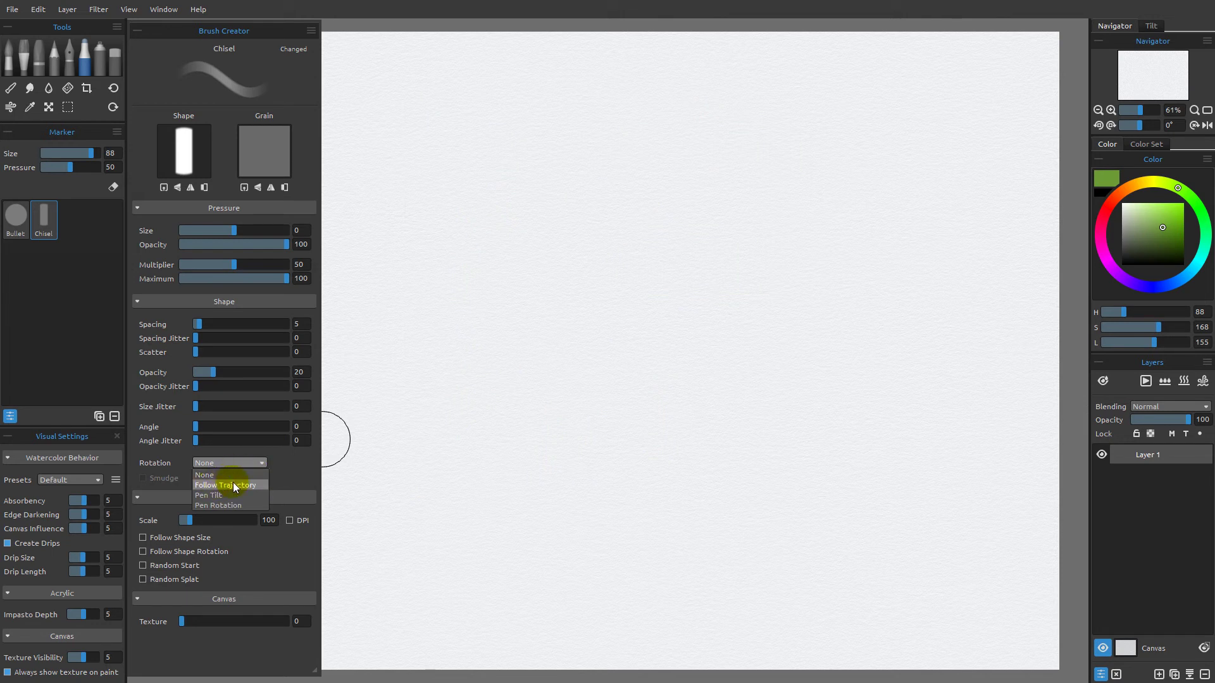
click(232, 484)
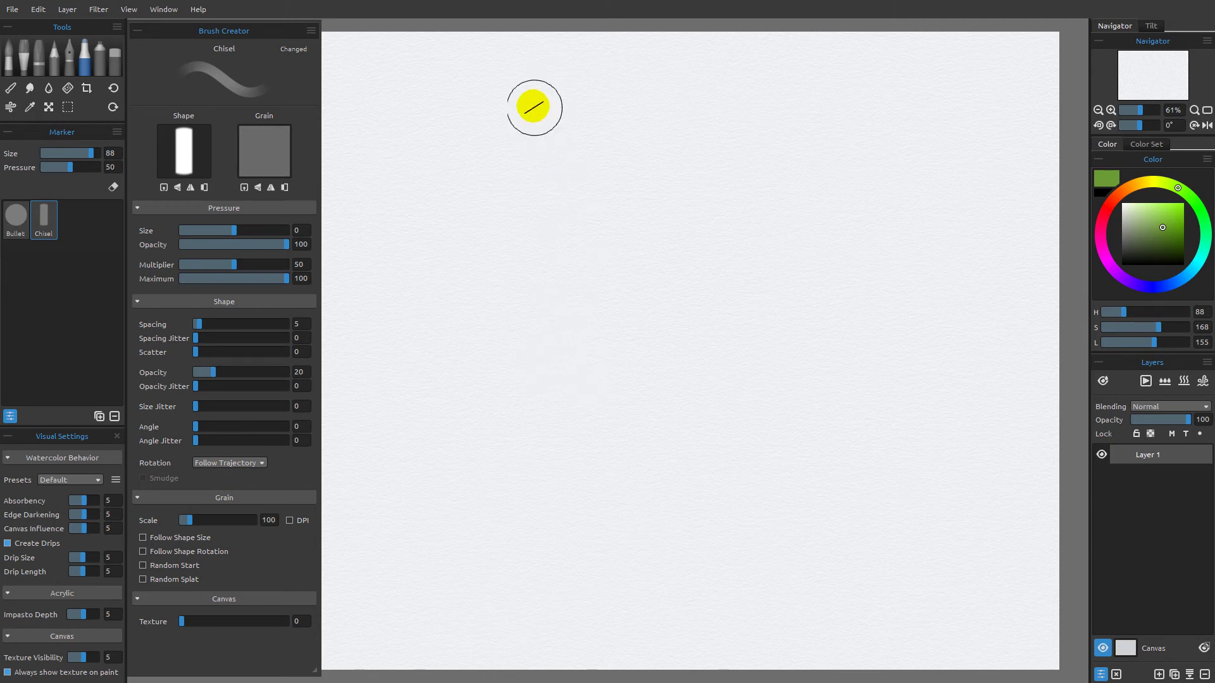
mouse_move(423, 95)
mouse_down()
mouse_move(517, 85)
mouse_move(598, 100)
mouse_move(630, 140)
mouse_move(635, 183)
mouse_move(567, 250)
mouse_move(453, 280)
mouse_move(400, 337)
mouse_move(412, 376)
mouse_move(477, 401)
mouse_move(578, 362)
mouse_move(647, 377)
mouse_move(660, 420)
mouse_move(604, 480)
mouse_move(484, 492)
mouse_move(397, 527)
mouse_move(410, 581)
mouse_move(513, 600)
mouse_move(578, 588)
mouse_up()
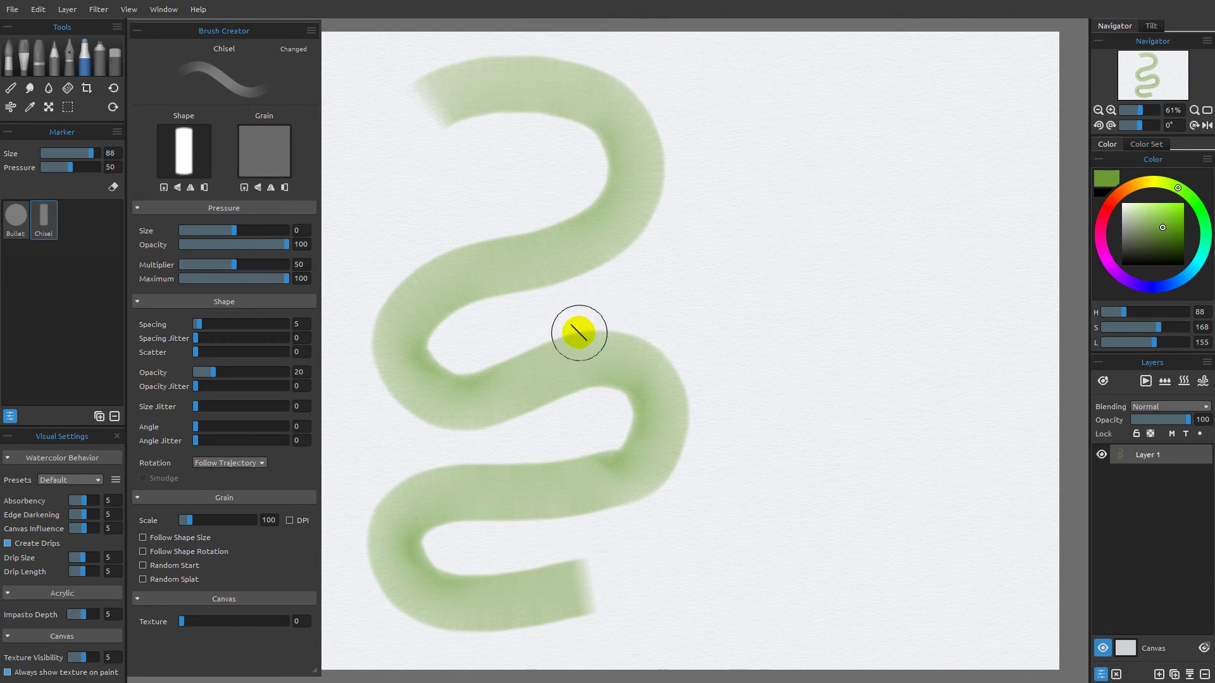
Change Chisel Rotation to Pen Tilt and clear the S-shaped stroke from the layer.
click(259, 462)
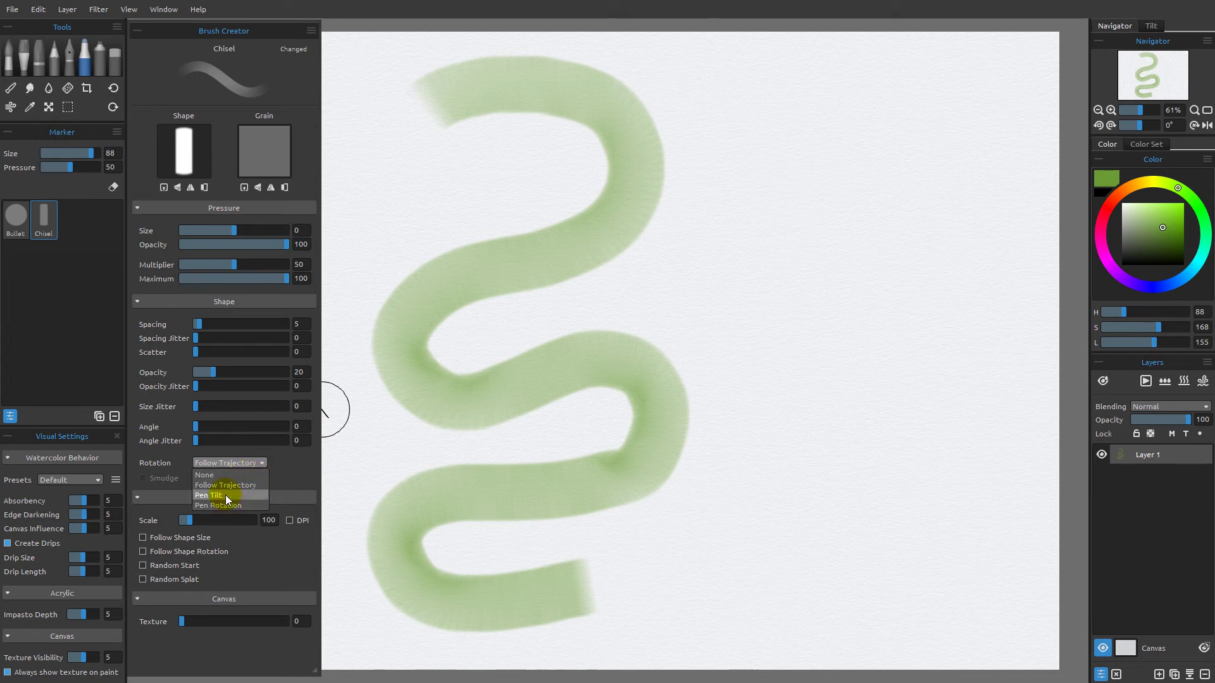
click(223, 495)
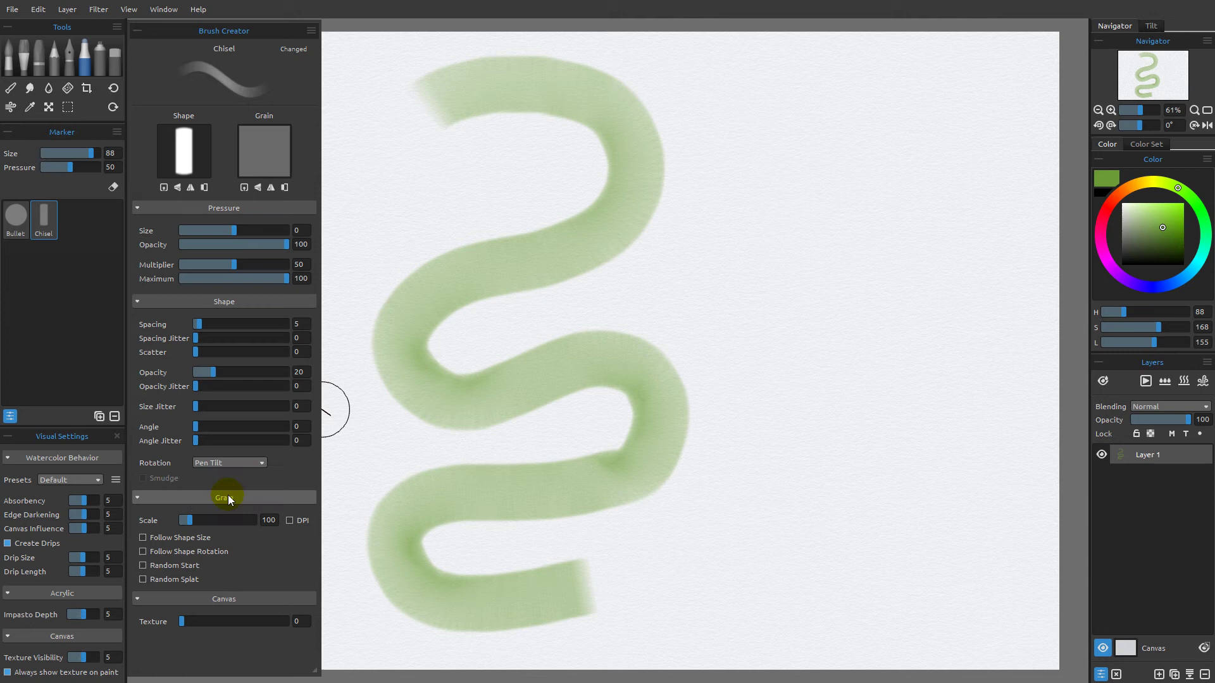
click(1116, 674)
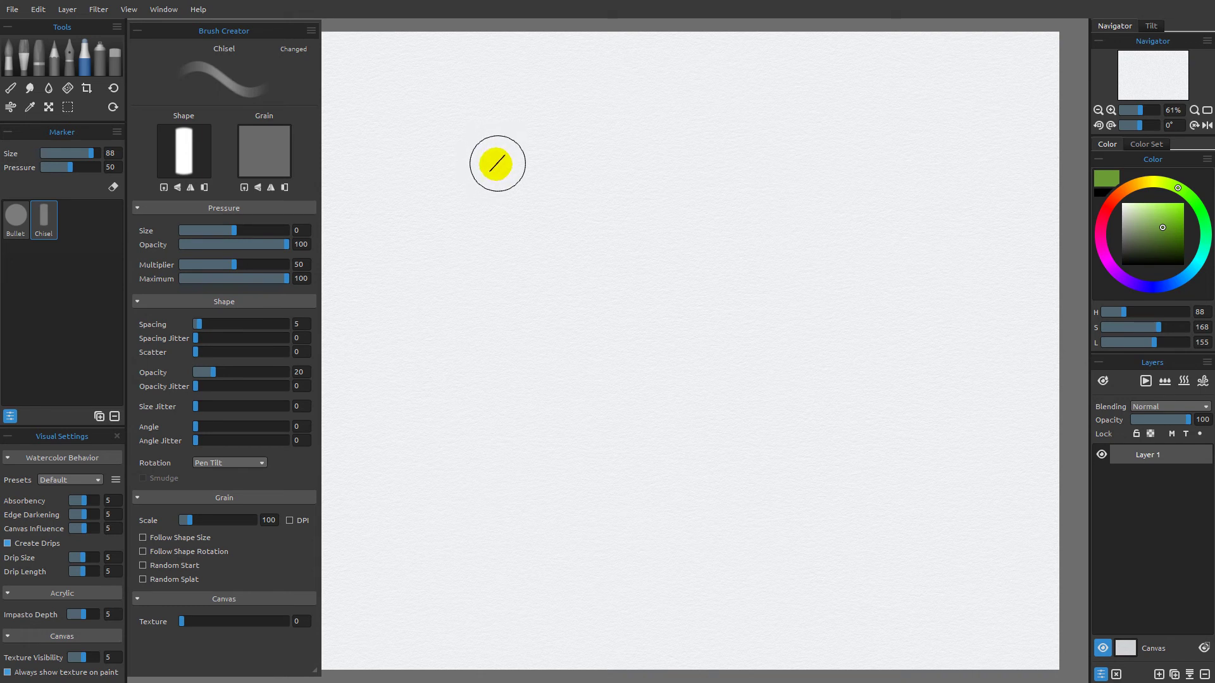
With Pen Tilt, paint two crossing diagonal strokes and a wavy vertical stroke down the right side.
mouse_move(501, 165)
mouse_down()
mouse_move(593, 385)
mouse_move(792, 190)
mouse_up()
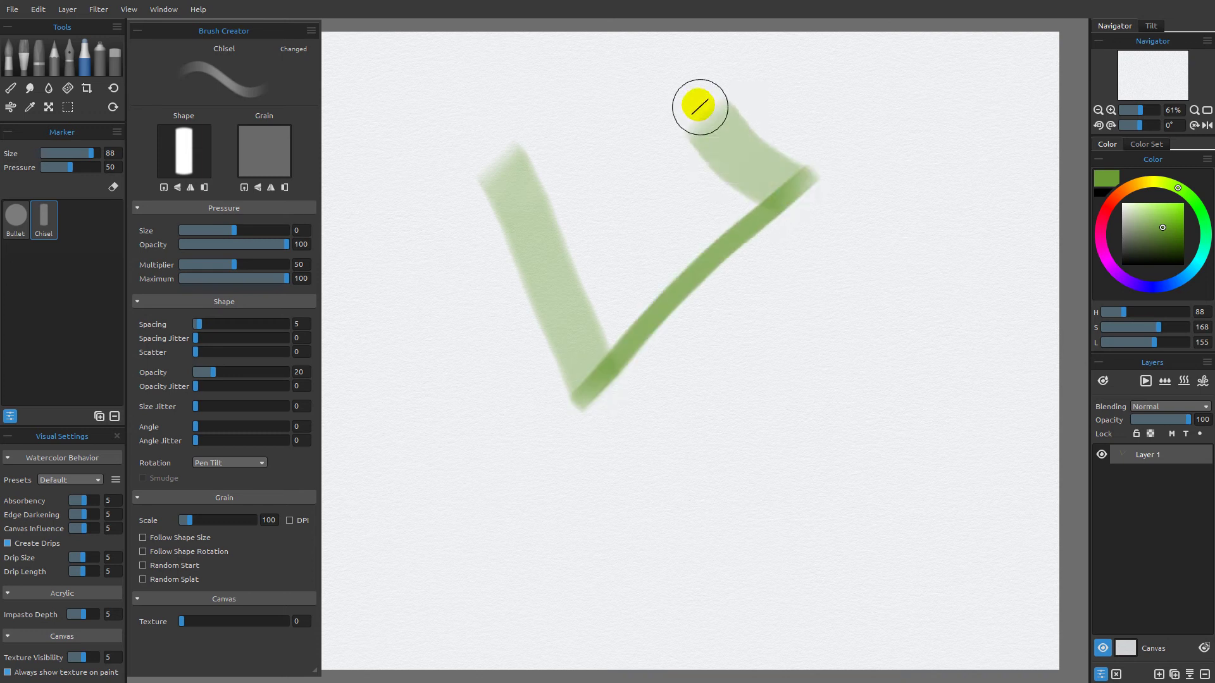
mouse_move(701, 79)
mouse_down()
mouse_move(511, 286)
mouse_move(517, 277)
mouse_move(702, 412)
mouse_move(571, 597)
mouse_move(454, 480)
mouse_move(398, 455)
mouse_move(482, 269)
mouse_up()
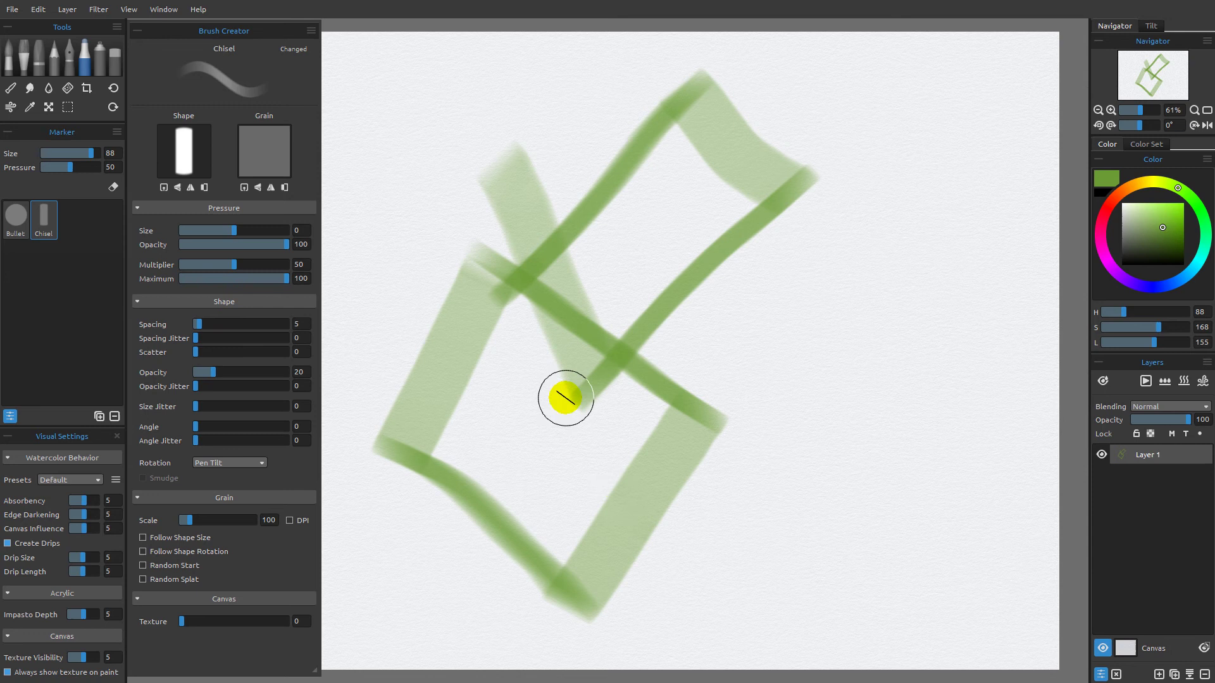
mouse_move(884, 190)
mouse_down()
mouse_move(834, 277)
mouse_move(844, 429)
mouse_move(889, 513)
mouse_move(865, 544)
mouse_move(885, 608)
mouse_up()
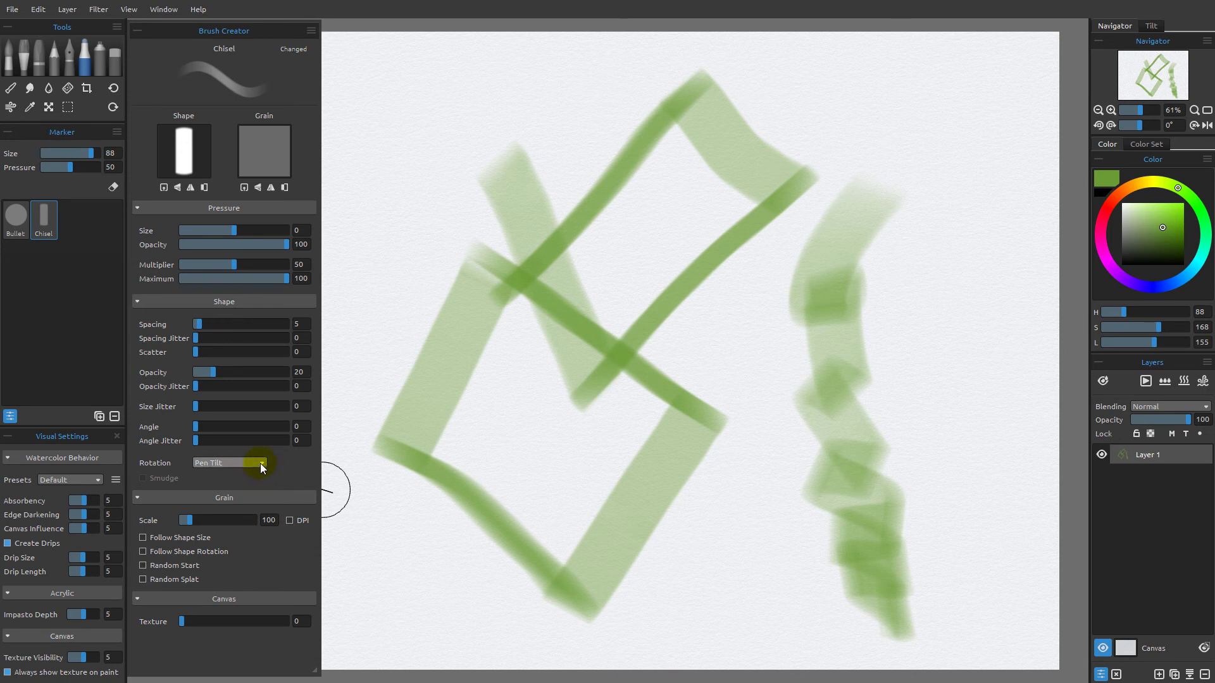
Wipe the Pen Tilt strokes off the layer and set Chisel Rotation to Pen Rotation.
click(1117, 676)
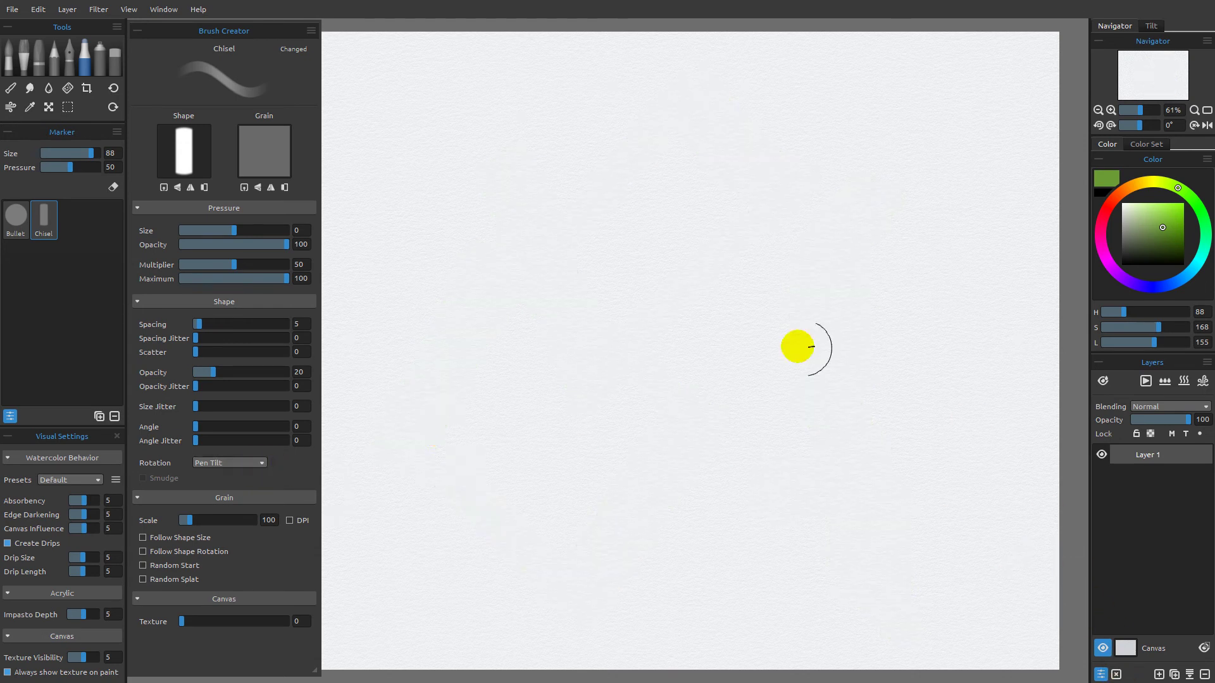
click(266, 466)
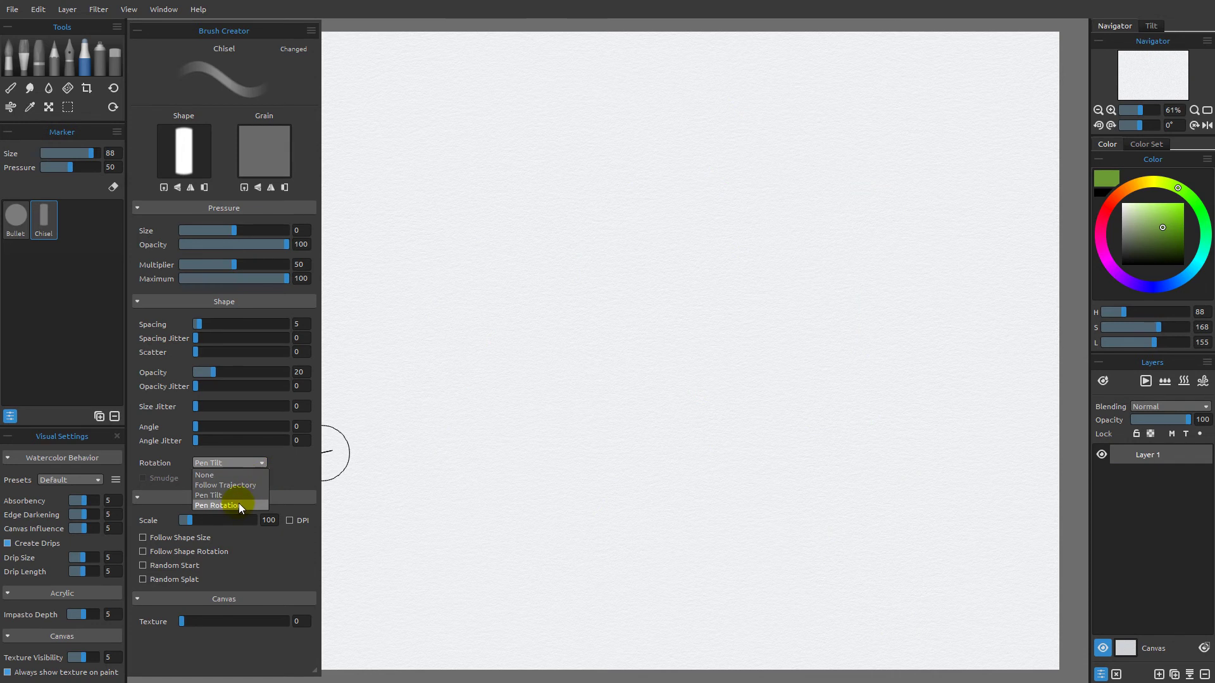
click(238, 504)
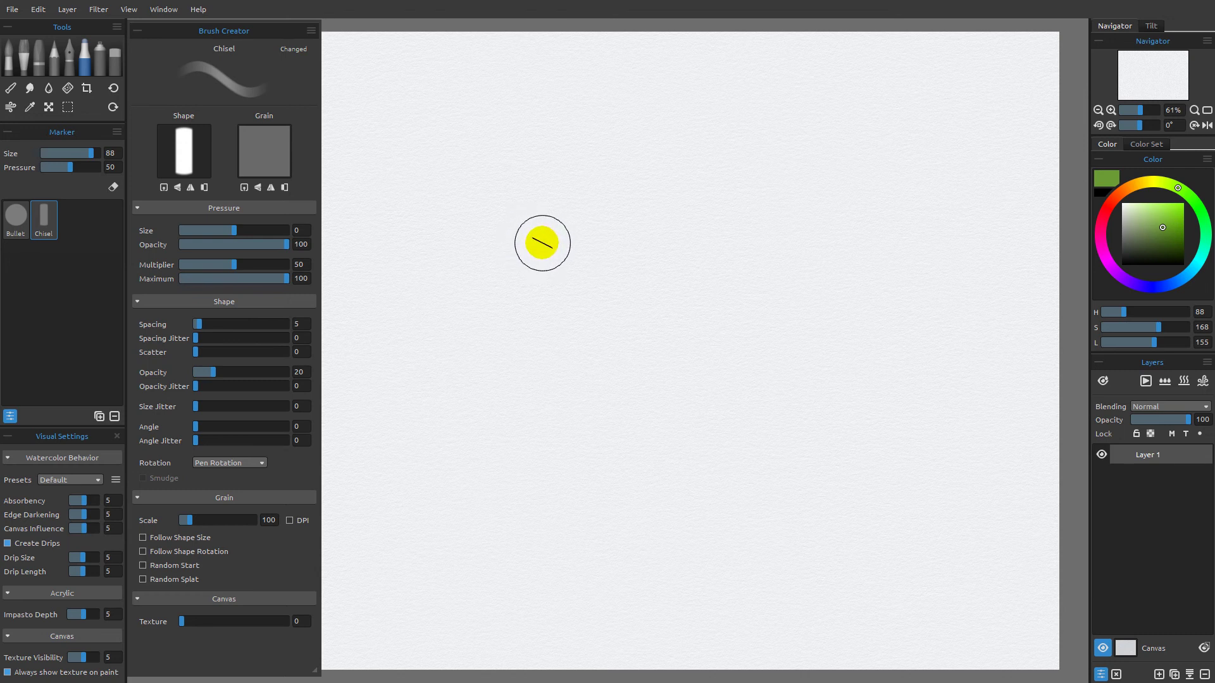
click(264, 148)
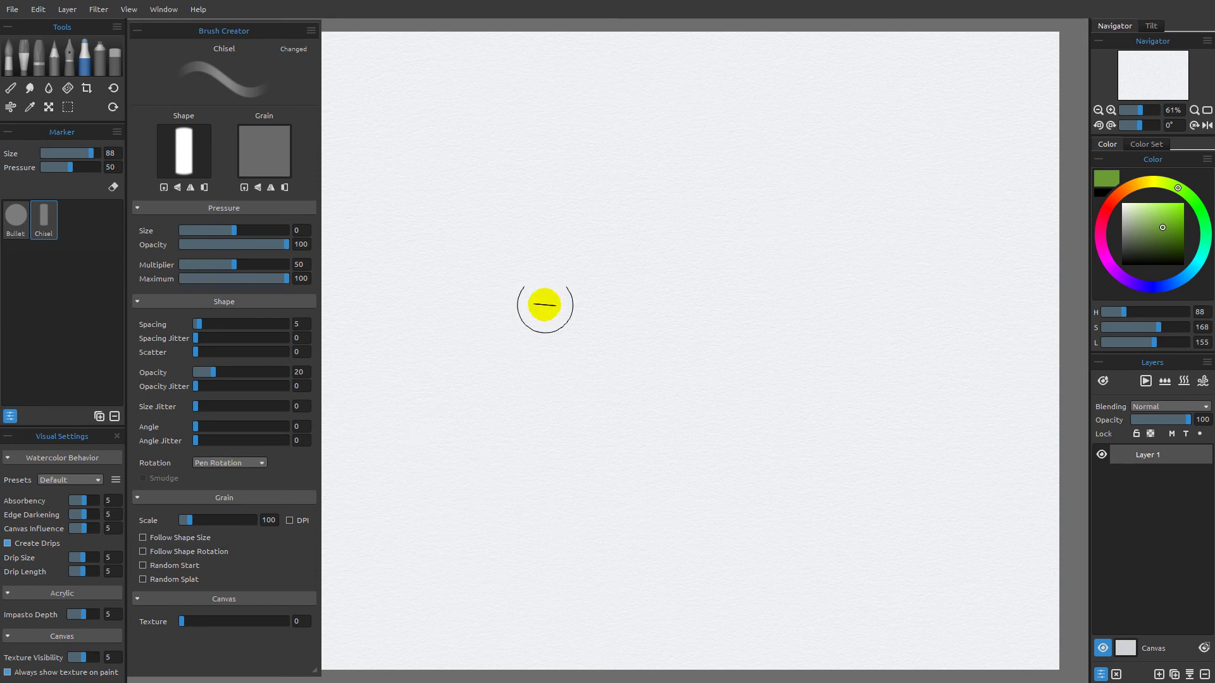
Paint a long green stroke across the paper and a shorter diagonal stroke with Pen Rotation.
mouse_move(510, 255)
mouse_down()
mouse_move(509, 449)
mouse_move(563, 533)
mouse_move(600, 565)
mouse_move(659, 578)
mouse_move(610, 472)
mouse_move(613, 413)
mouse_move(712, 304)
mouse_move(735, 310)
mouse_move(701, 385)
mouse_move(696, 455)
mouse_move(750, 565)
mouse_move(810, 606)
mouse_move(784, 432)
mouse_move(816, 365)
mouse_move(892, 263)
mouse_up()
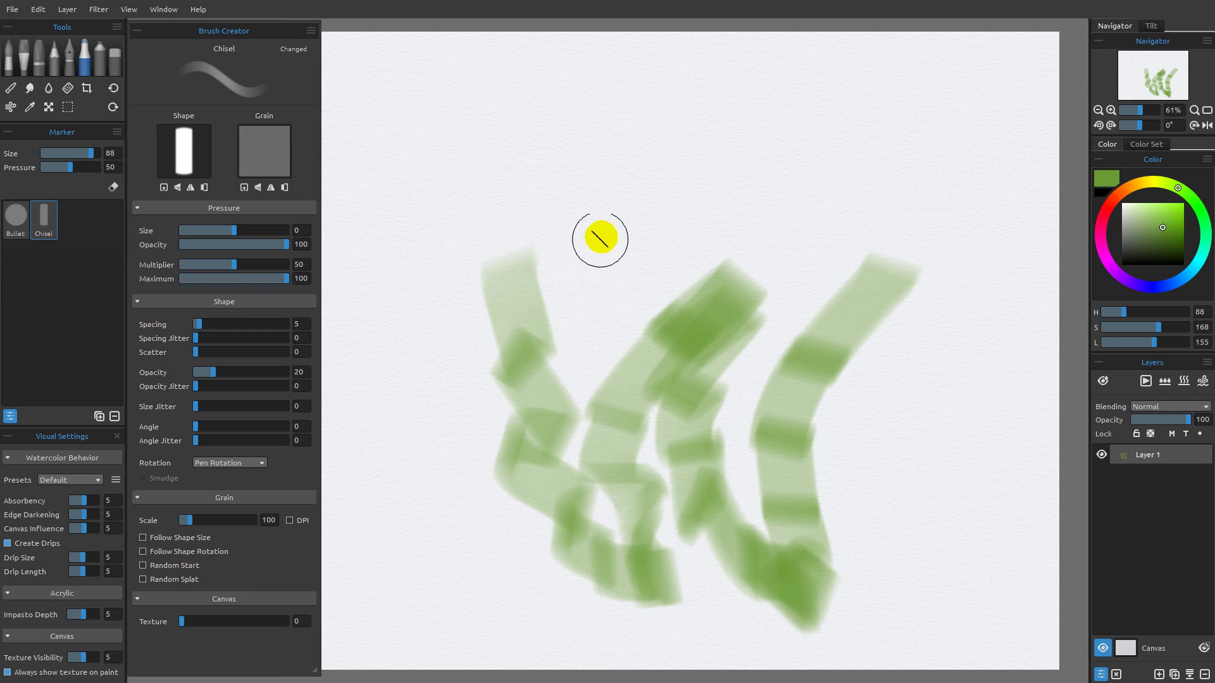
mouse_move(616, 192)
mouse_down()
mouse_move(570, 243)
mouse_move(577, 264)
mouse_move(639, 219)
mouse_move(616, 289)
mouse_move(665, 384)
mouse_up()
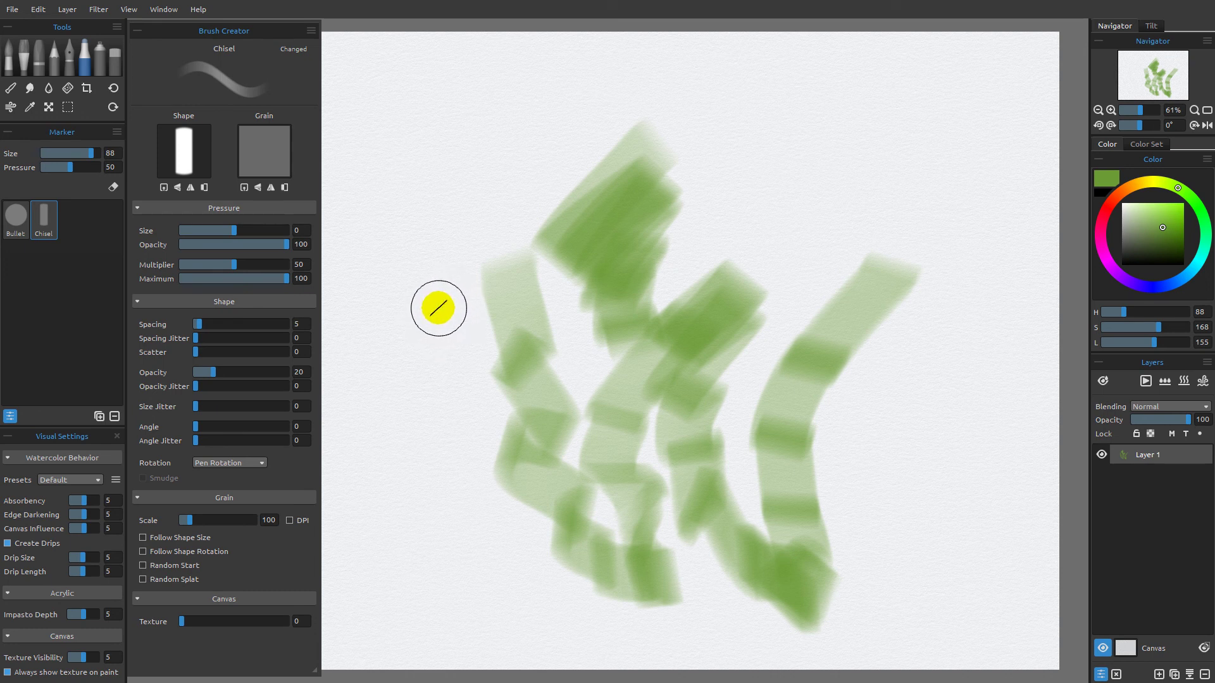
Confirm Rotation stays Pen Rotation, then paint a vertical stroke down the left and darken its bottom.
click(263, 463)
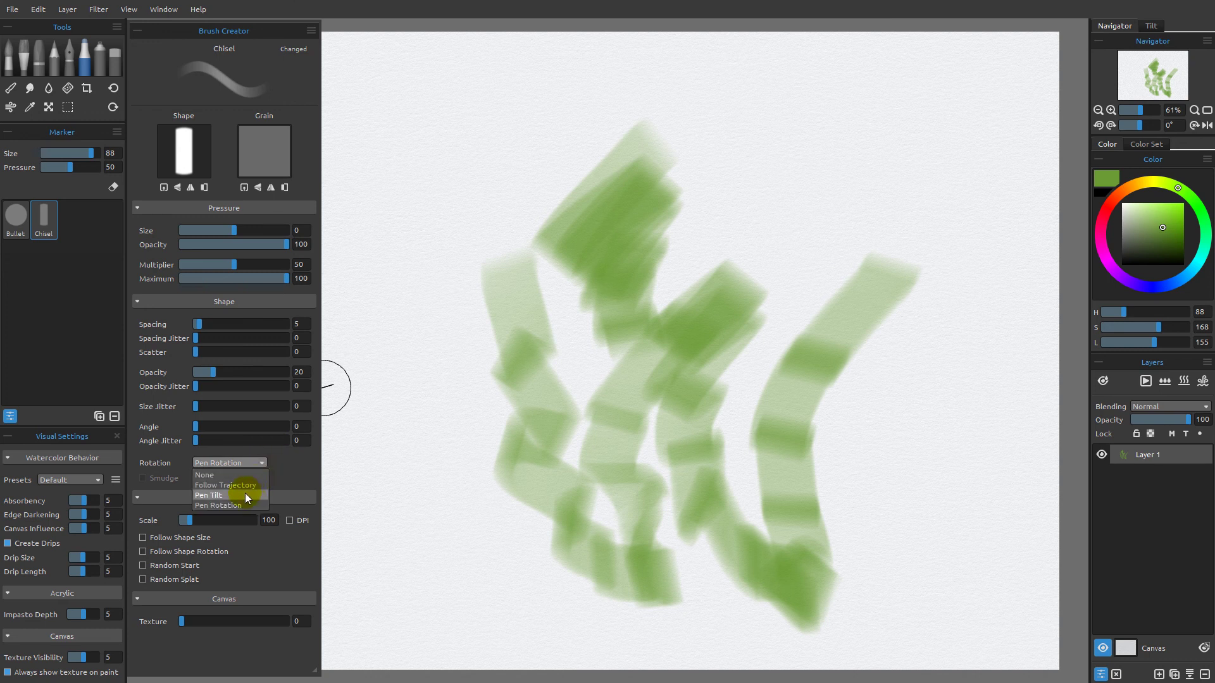
click(293, 464)
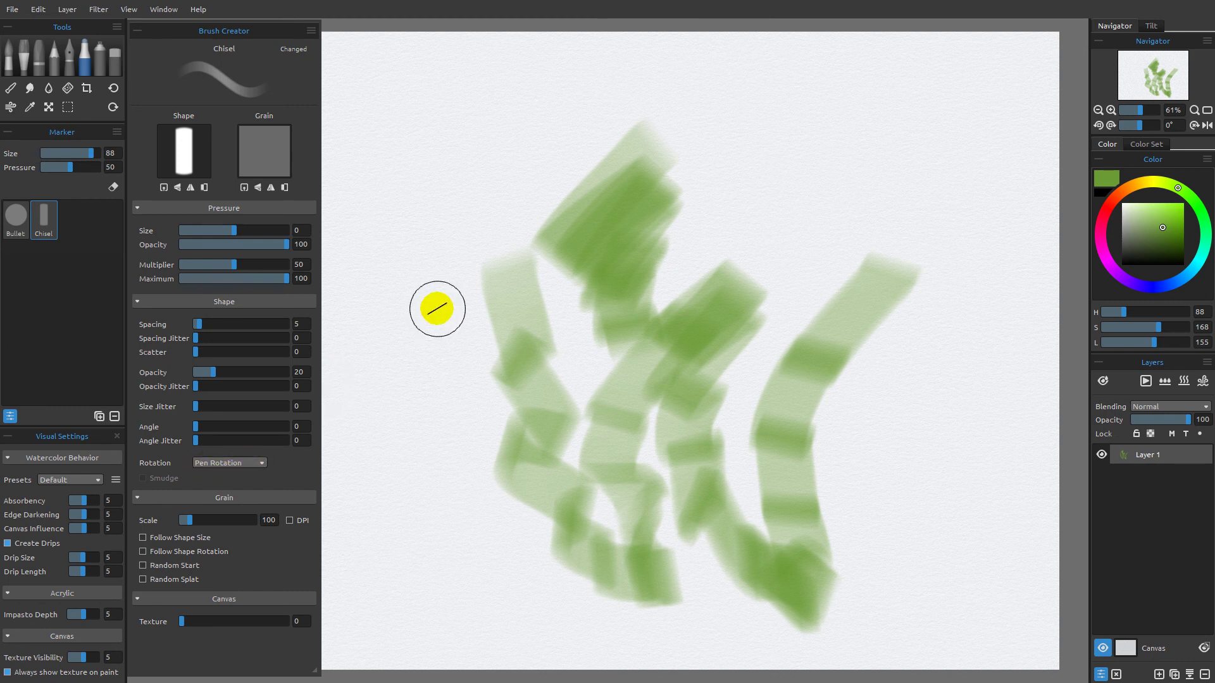
mouse_move(422, 201)
mouse_down()
mouse_move(436, 537)
mouse_move(470, 623)
mouse_move(456, 448)
mouse_up()
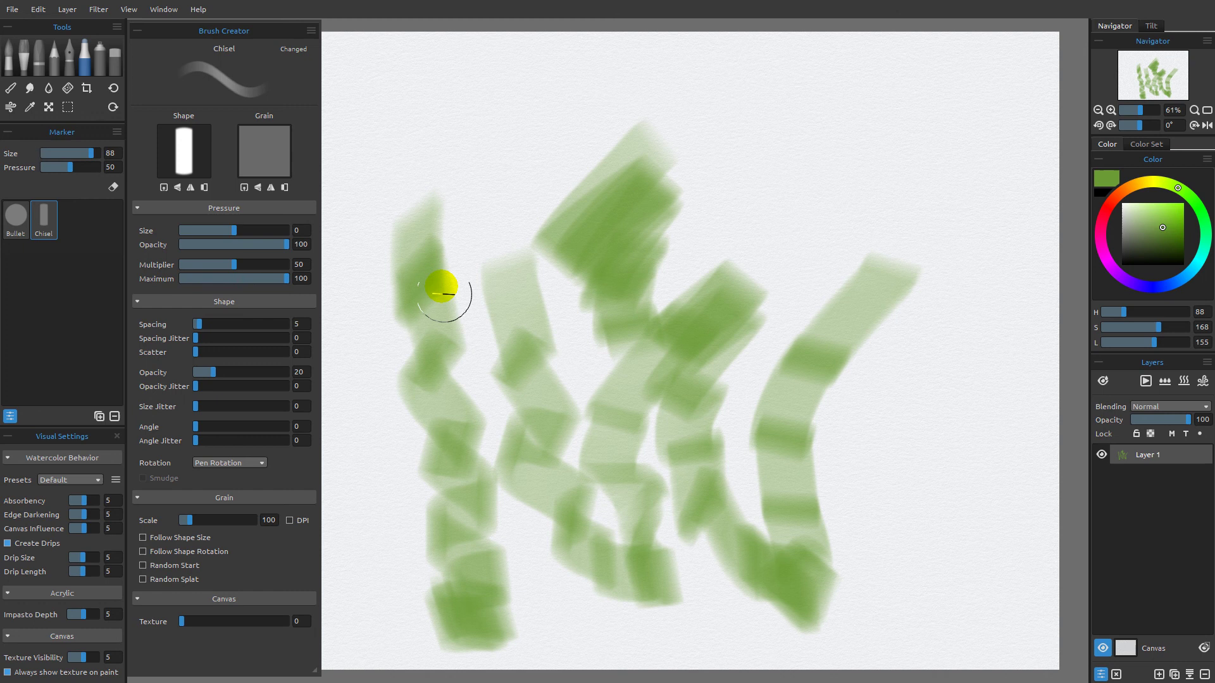
drag(474, 605, 467, 578)
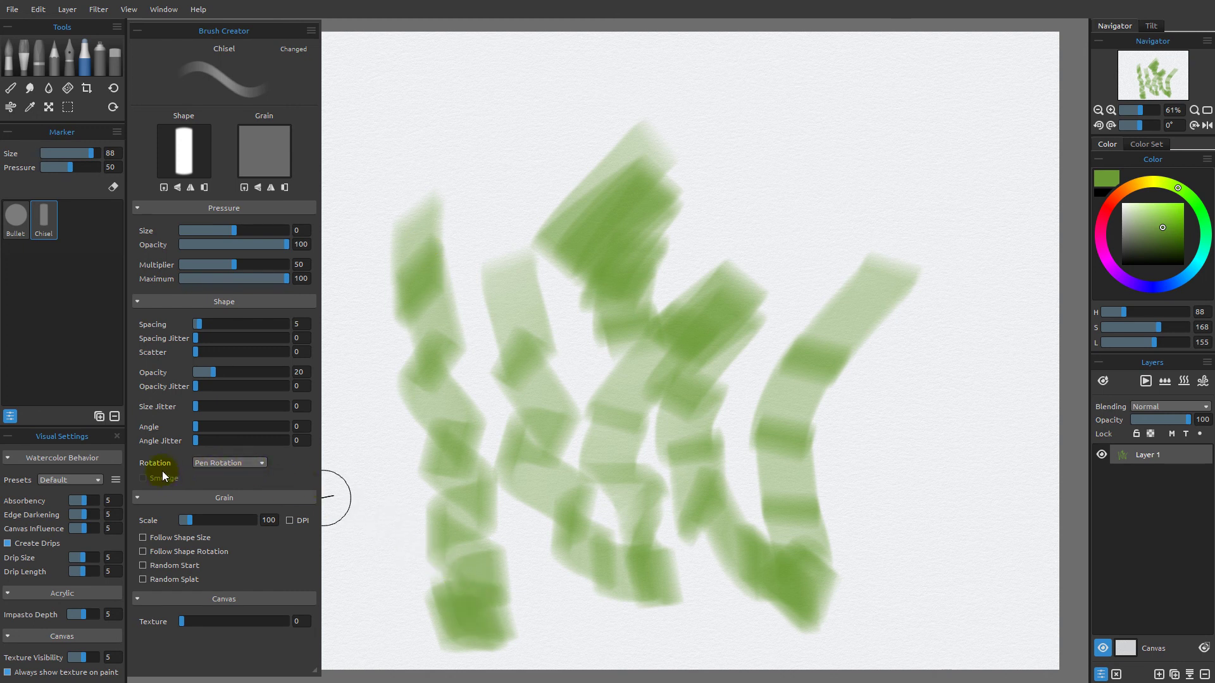
Show the Rotation options (Follow Trajectory, None) keeping Pen Rotation, then clear the layer.
click(263, 462)
click(288, 469)
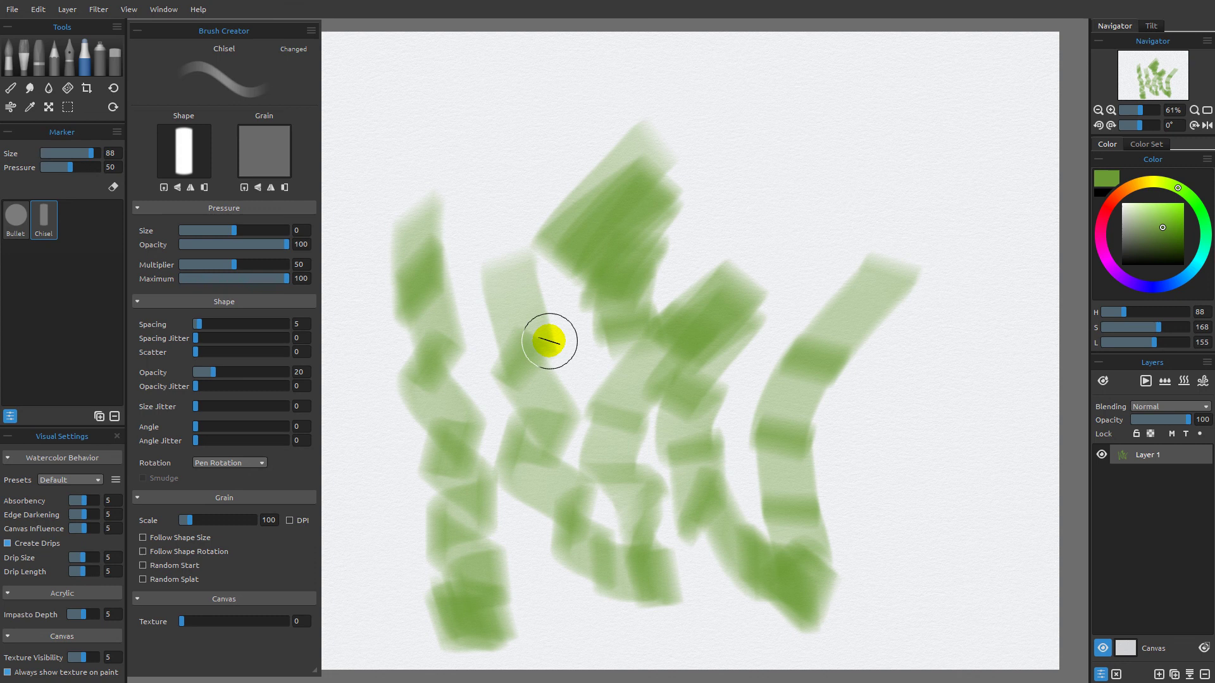
click(263, 462)
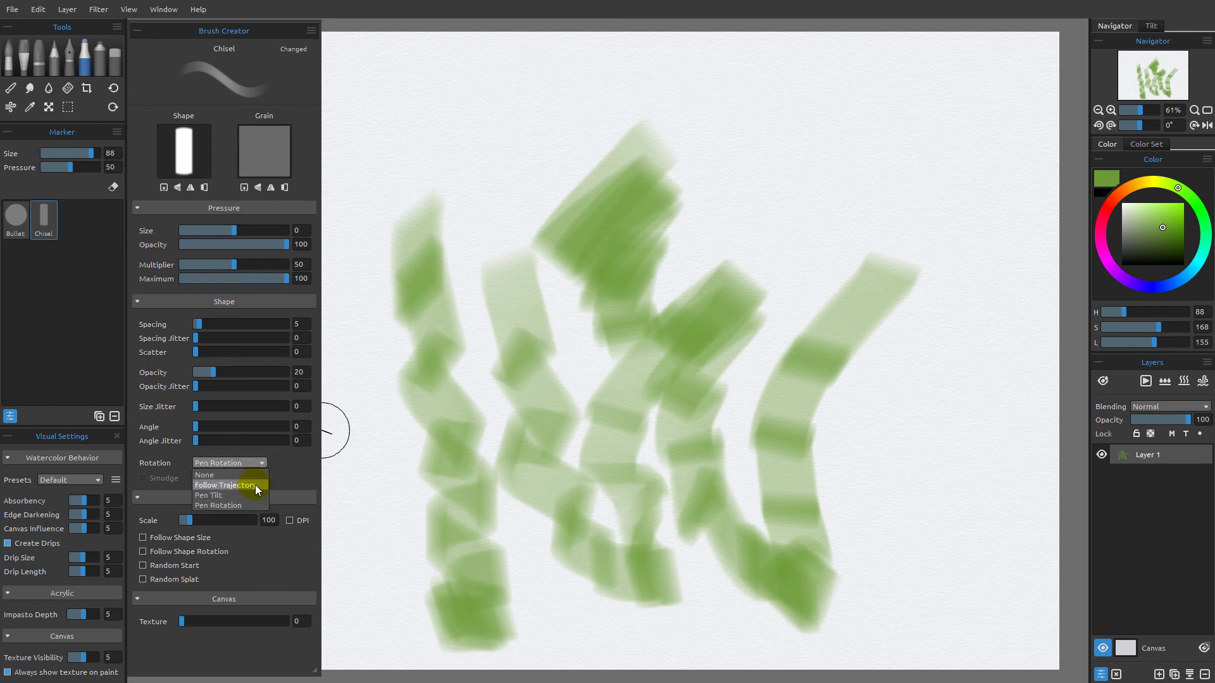
click(290, 469)
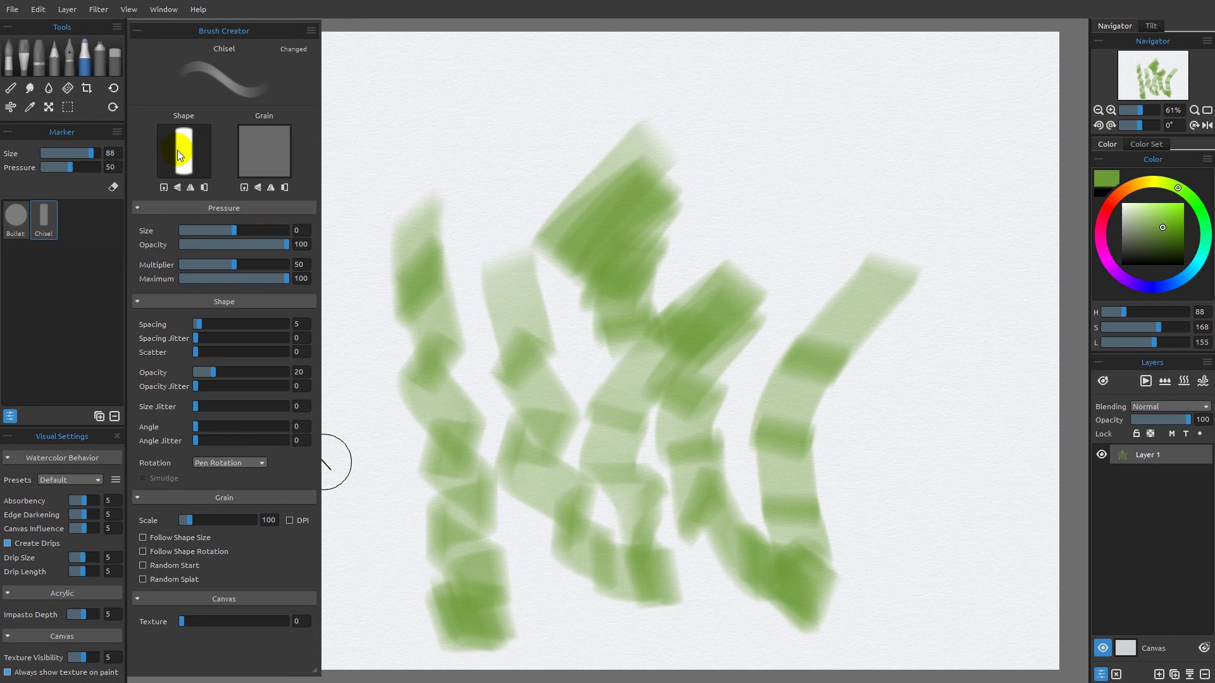
click(261, 463)
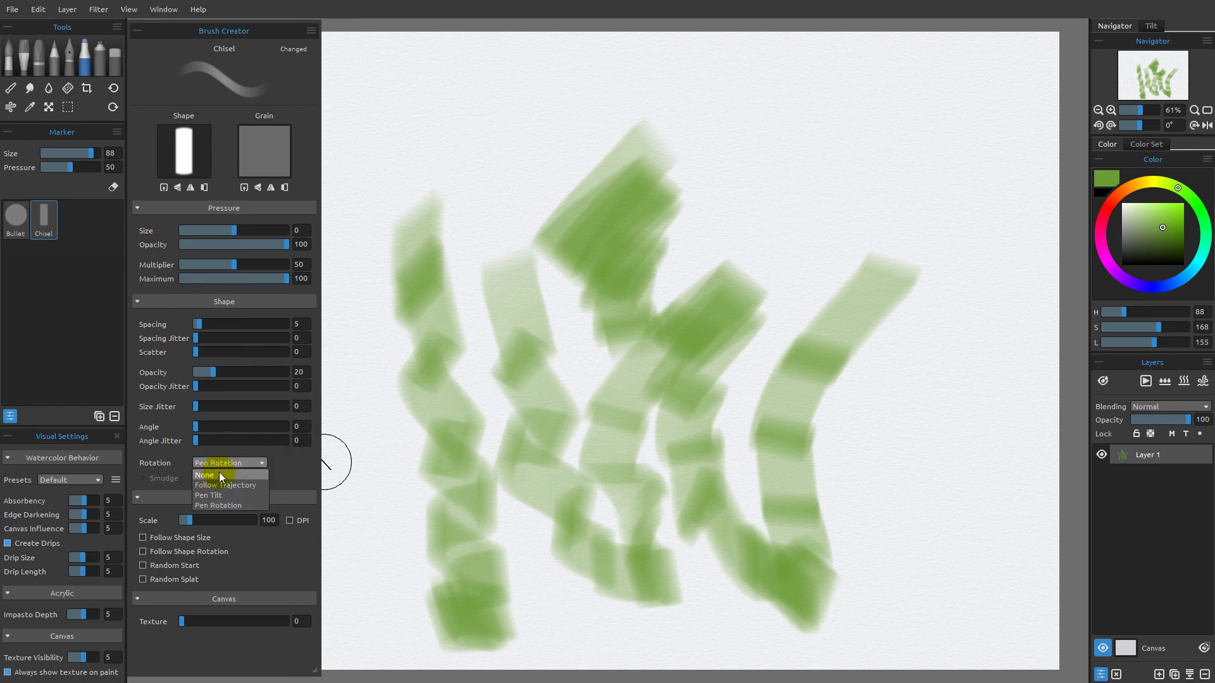
click(288, 463)
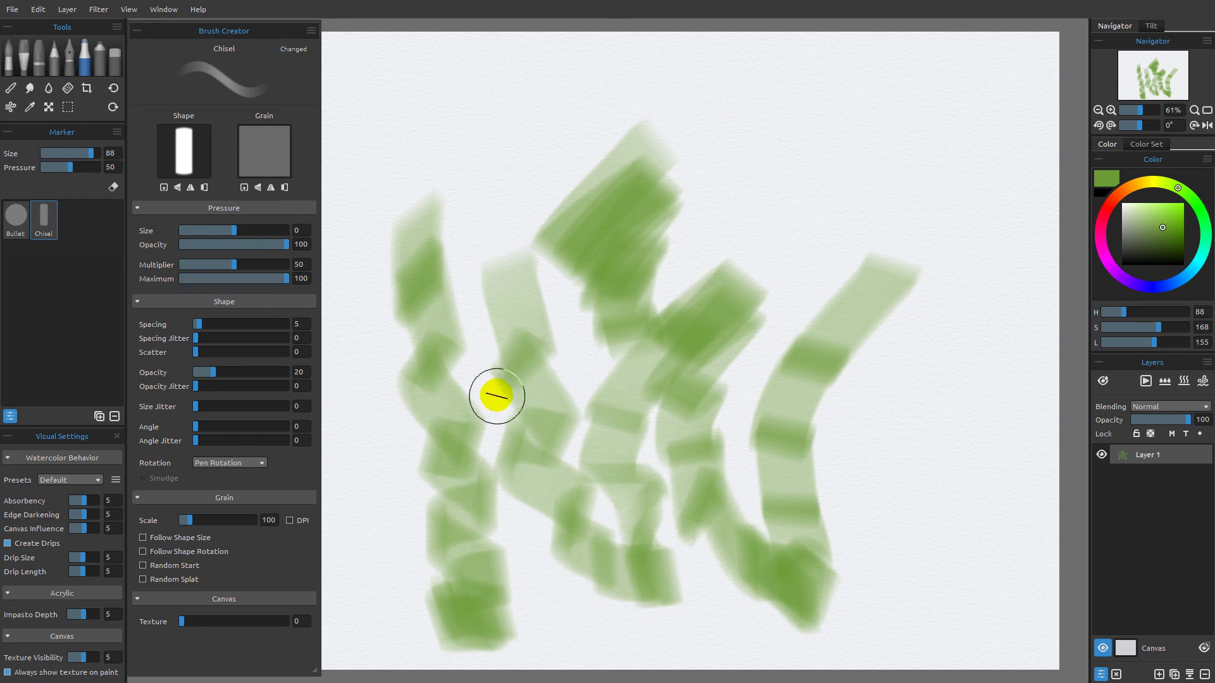
click(260, 463)
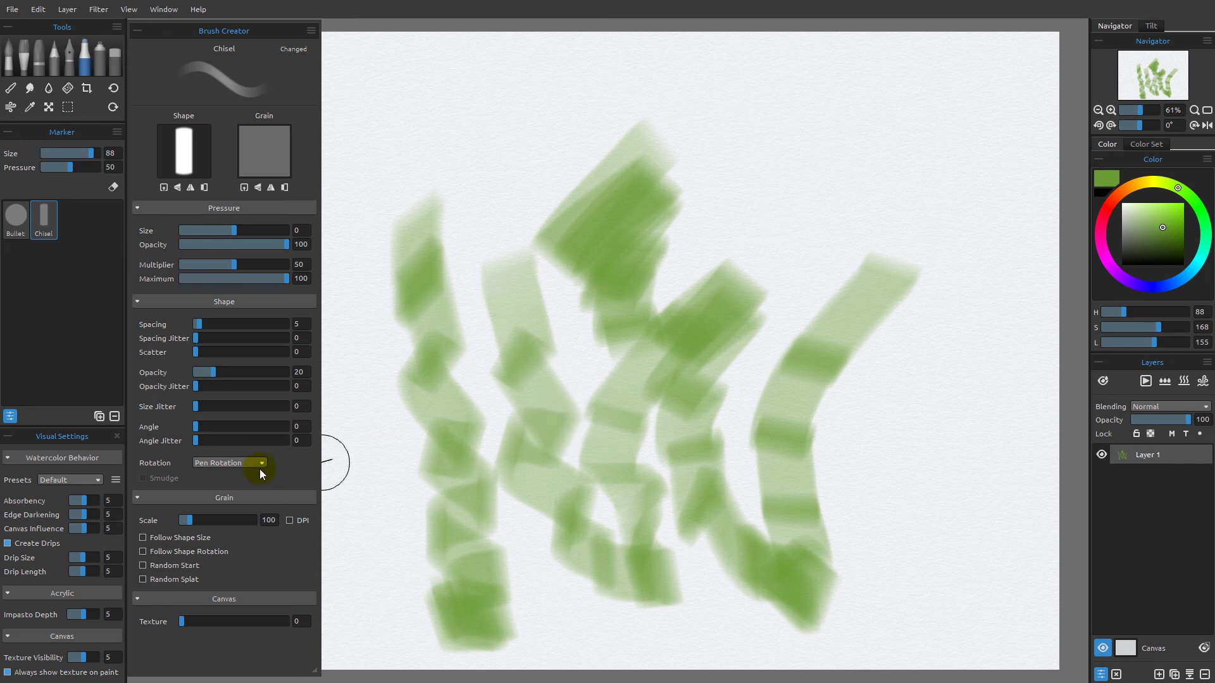
click(1117, 674)
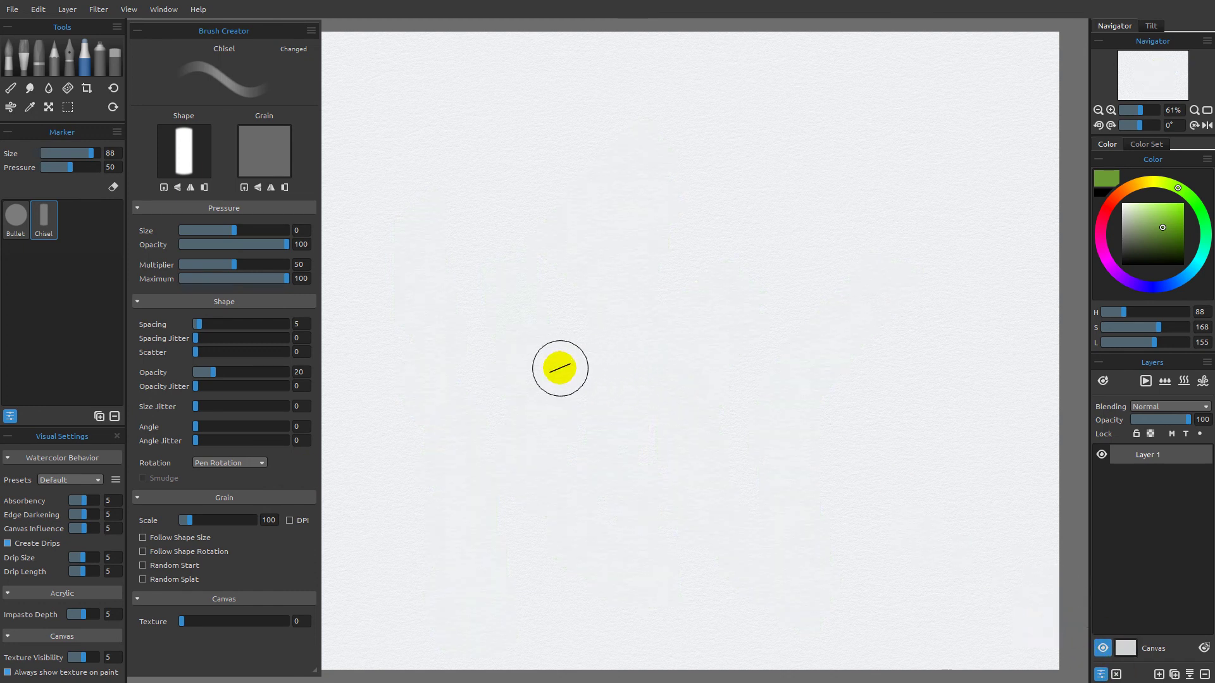